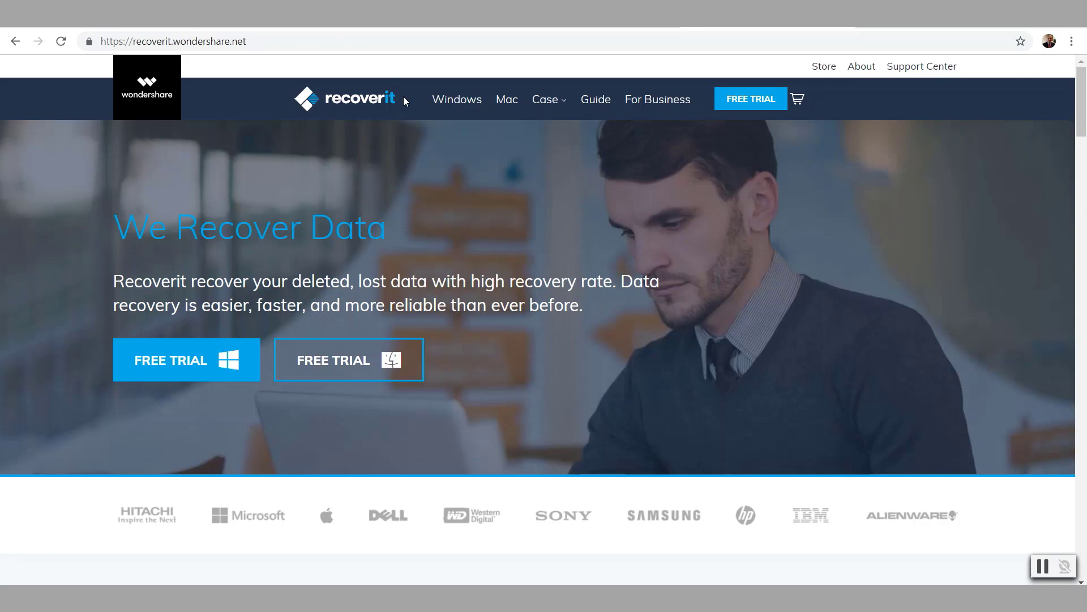
Step: Show the Recoverit site address and look over each data-loss scenario tile on the recovery page
left_click(298, 43)
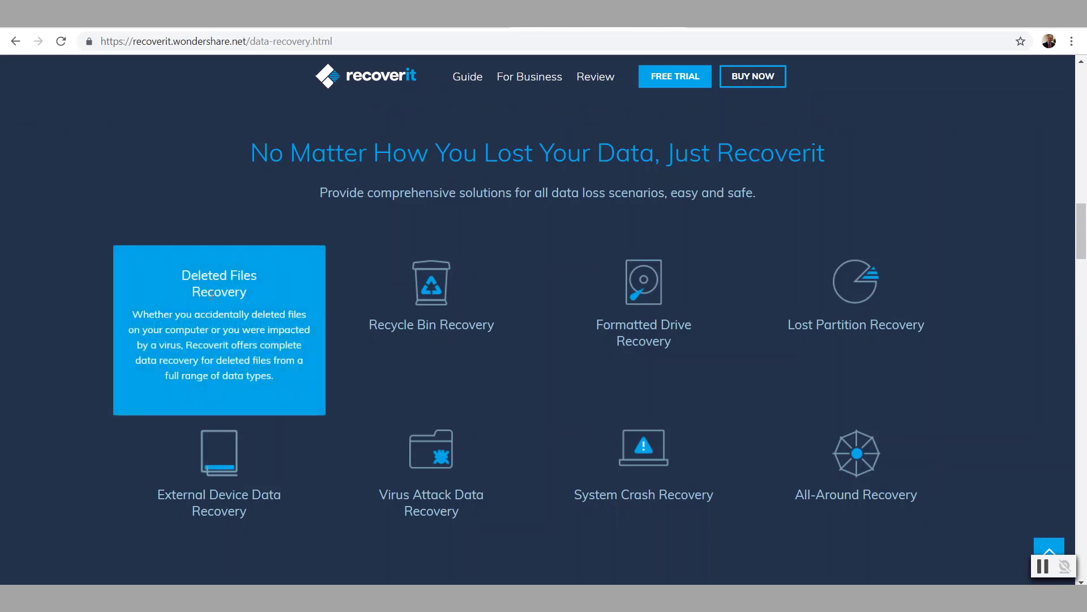
mouse_move(460, 302)
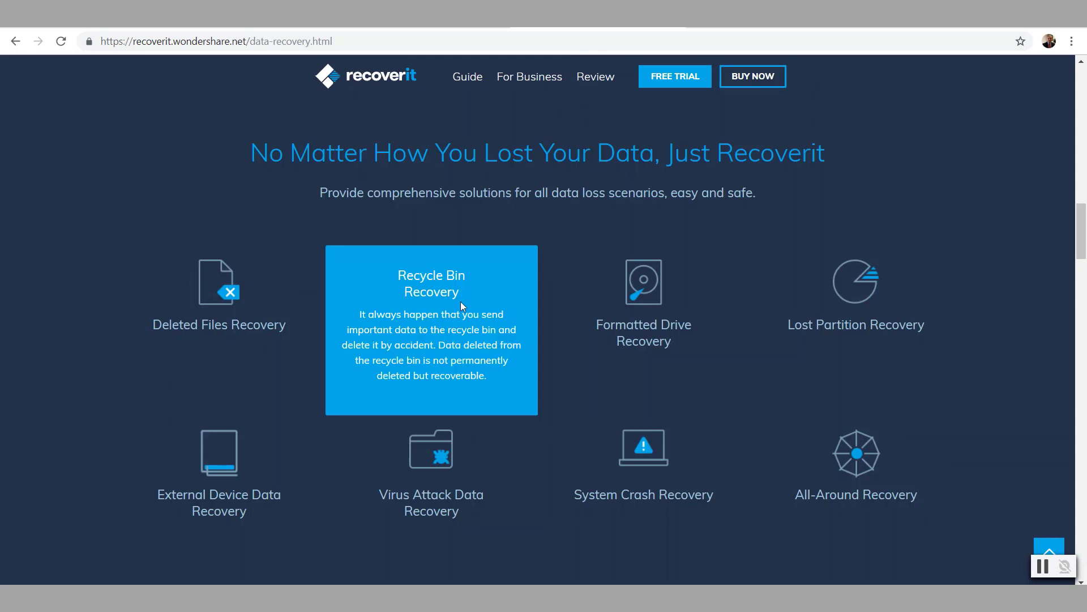
mouse_move(619, 301)
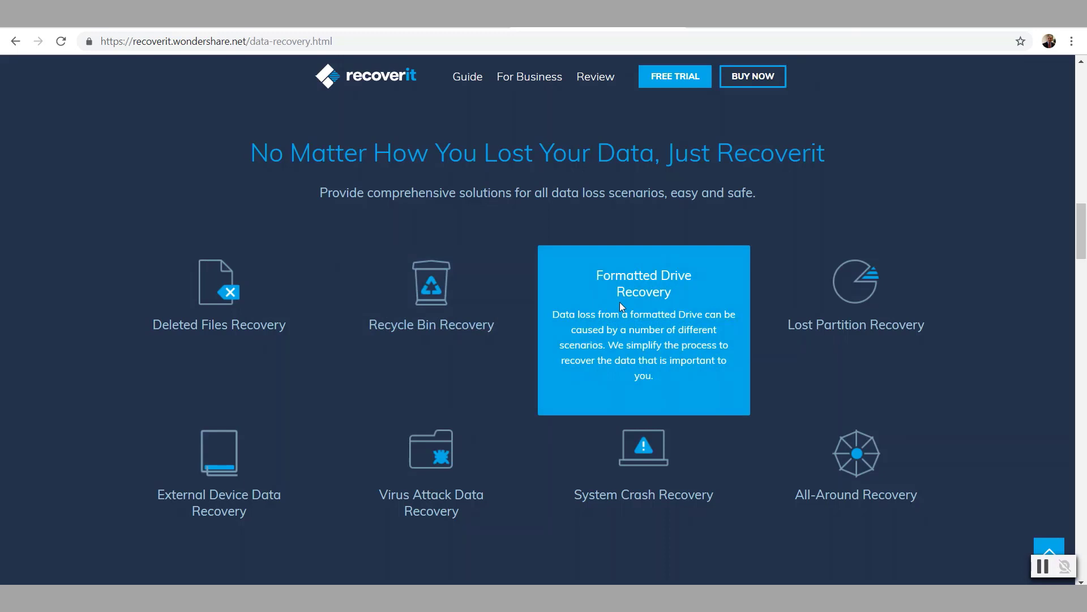
mouse_move(873, 277)
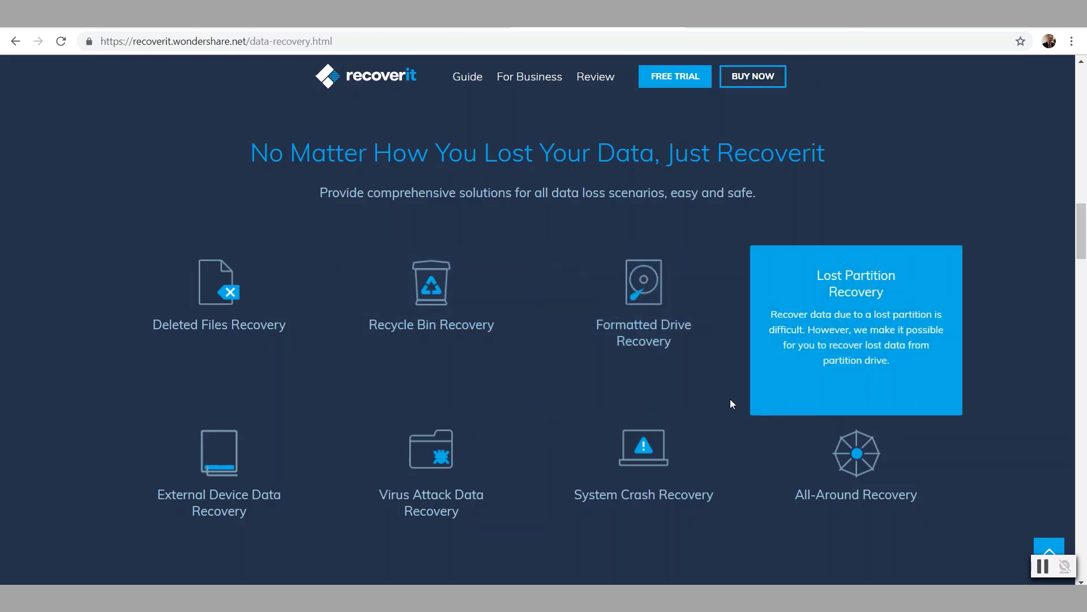
mouse_move(218, 513)
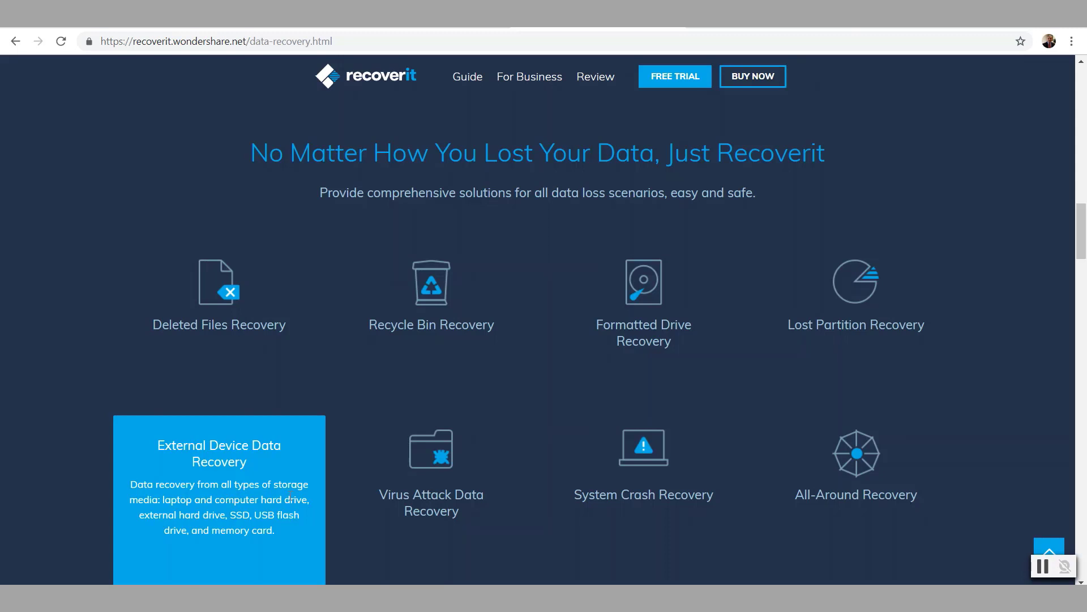
mouse_move(408, 486)
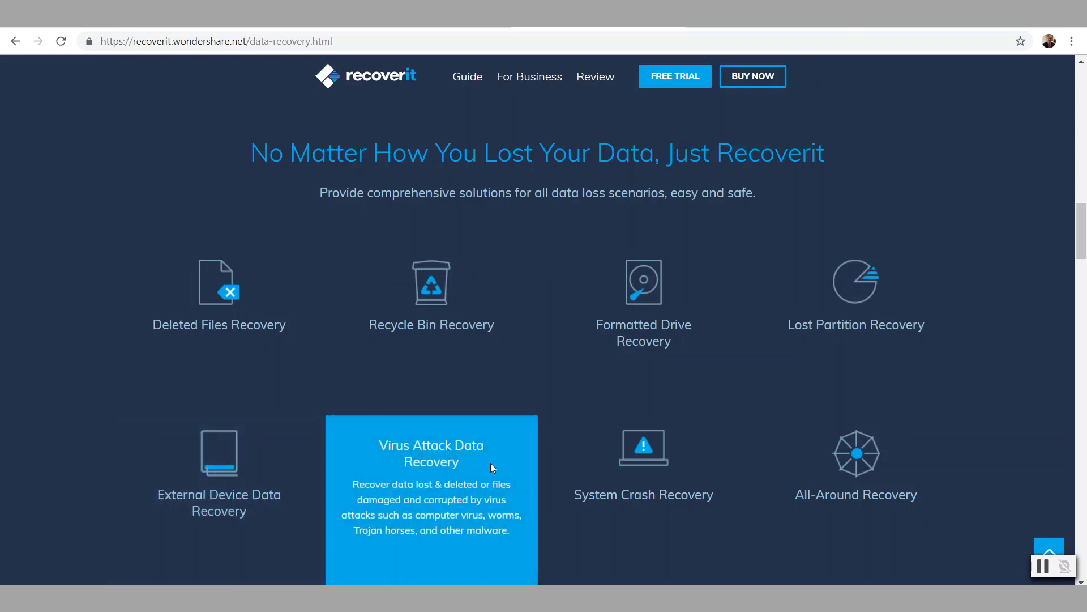
mouse_move(627, 442)
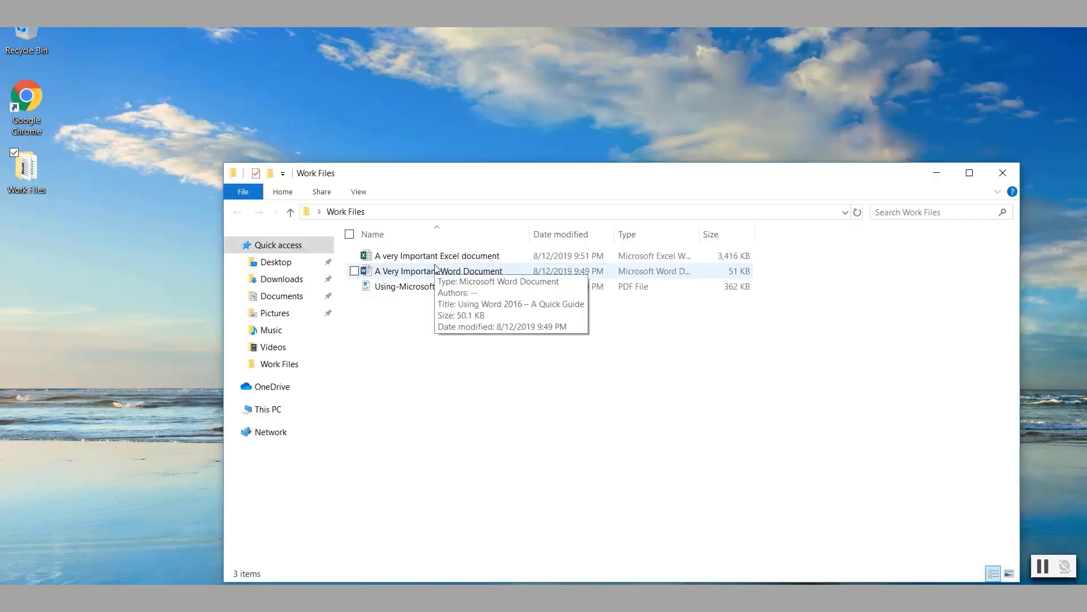
double_click(449, 256)
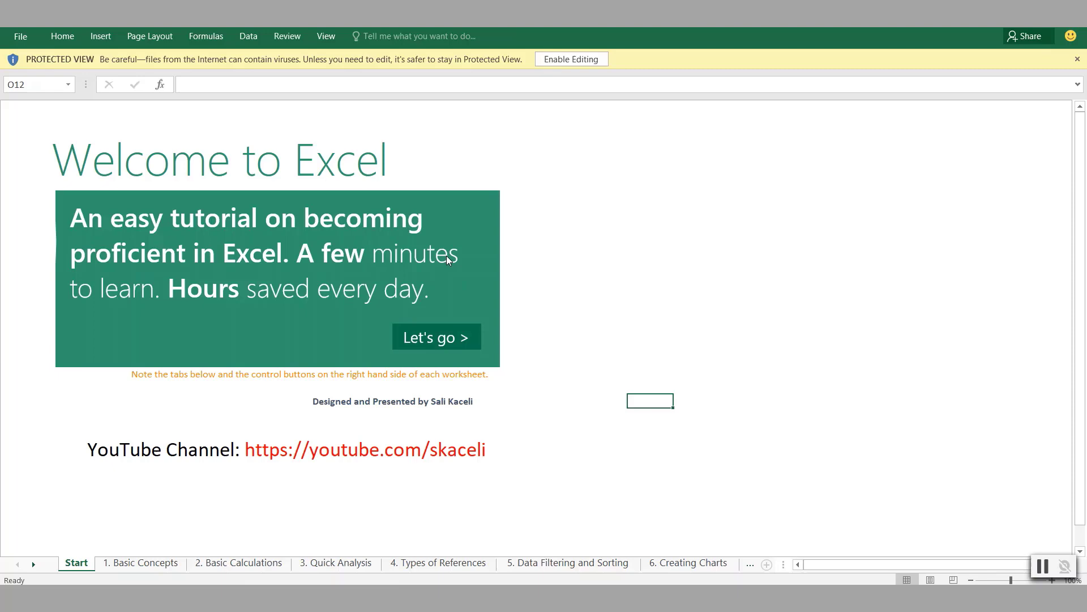
left_click(141, 563)
left_click(233, 565)
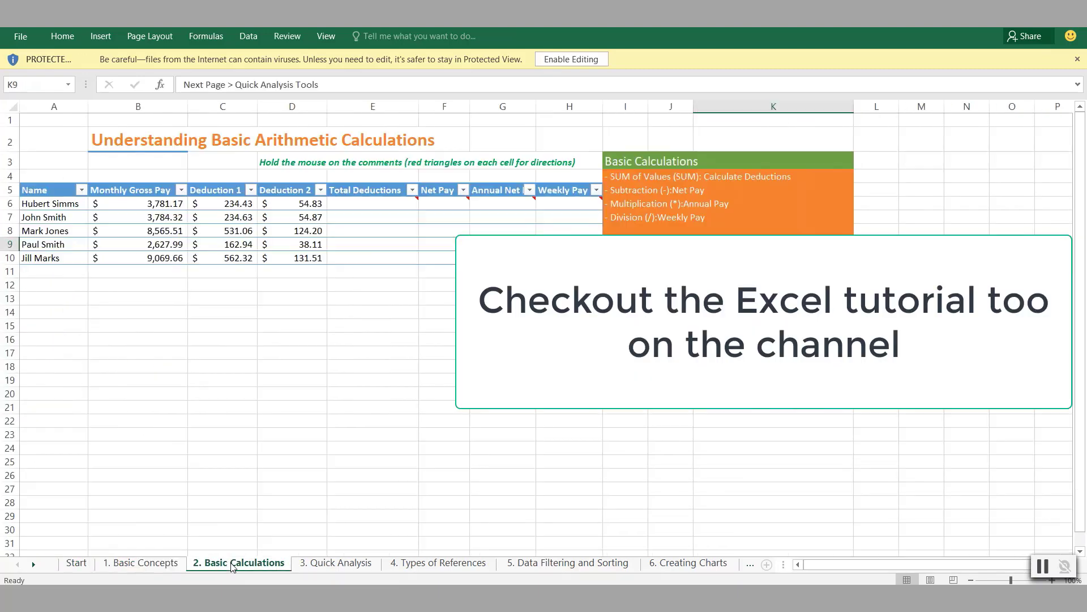
left_click(320, 562)
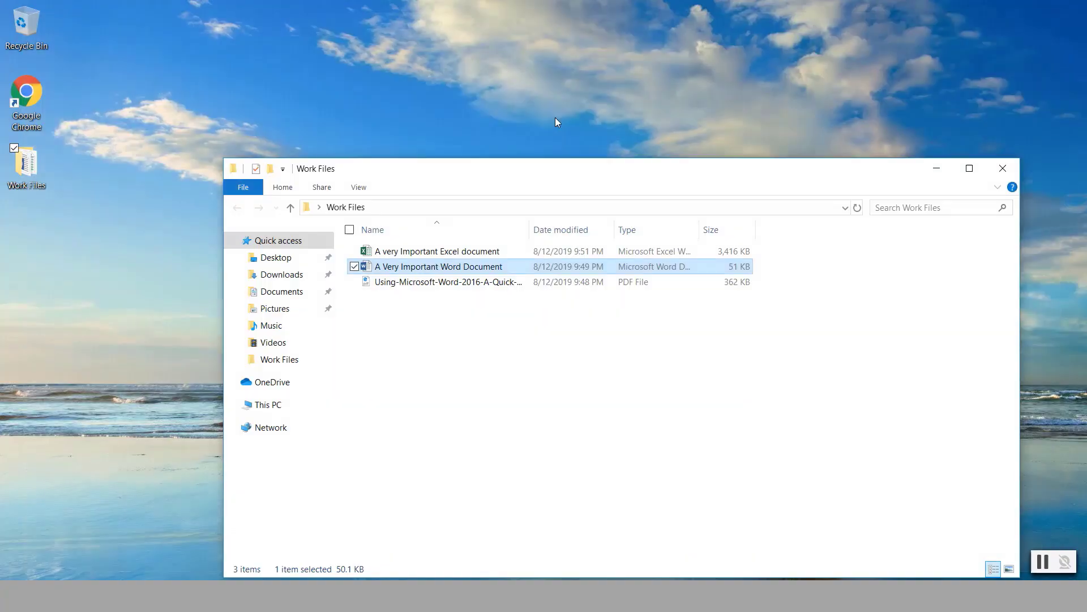
Step: Delete the Excel and Word documents from Work Files
left_click(458, 258)
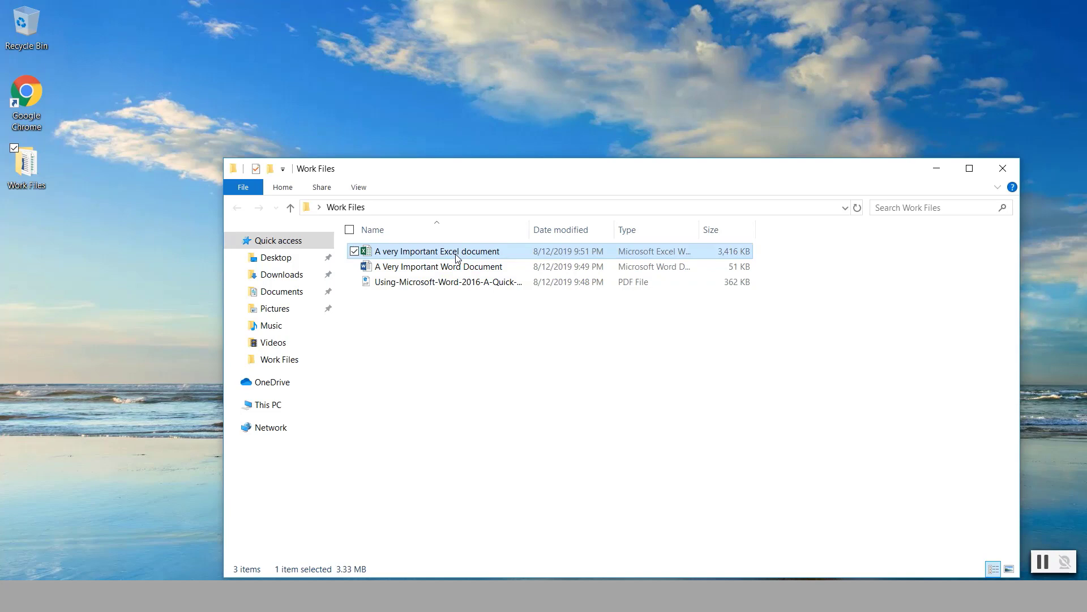
key("shift+Down")
key("Delete")
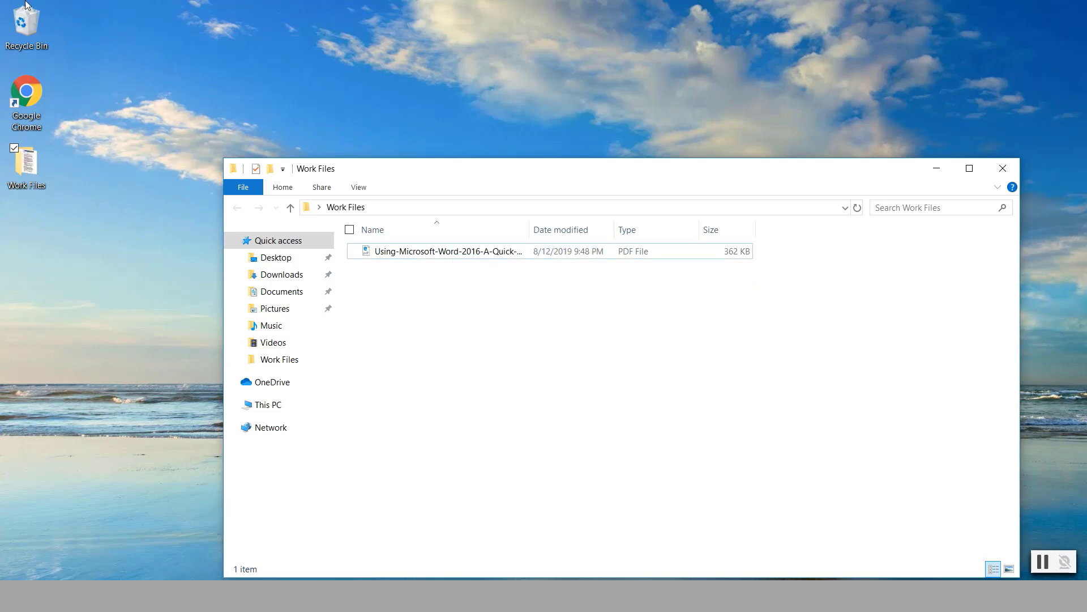
Step: Check the Recycle Bin, then empty it, confirming permanent deletion of the two items
double_click(24, 23)
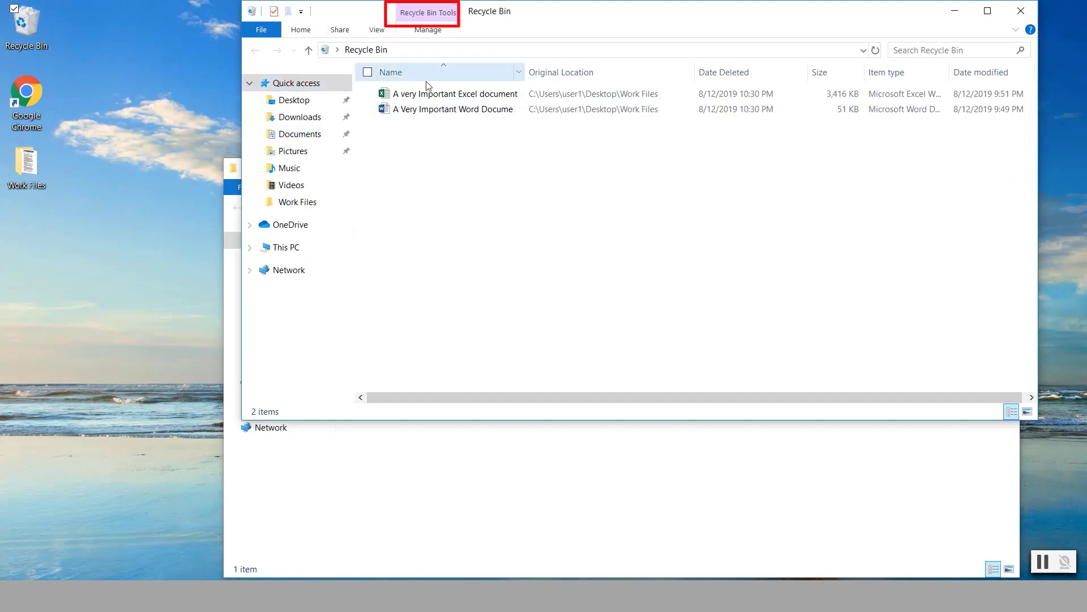
left_click(1020, 10)
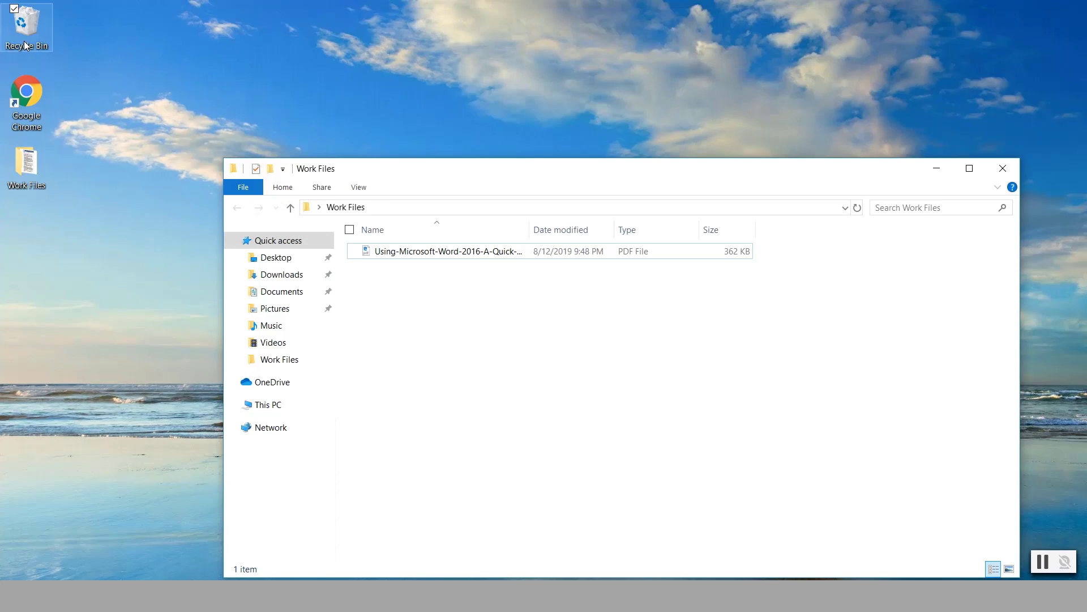
right_click(25, 45)
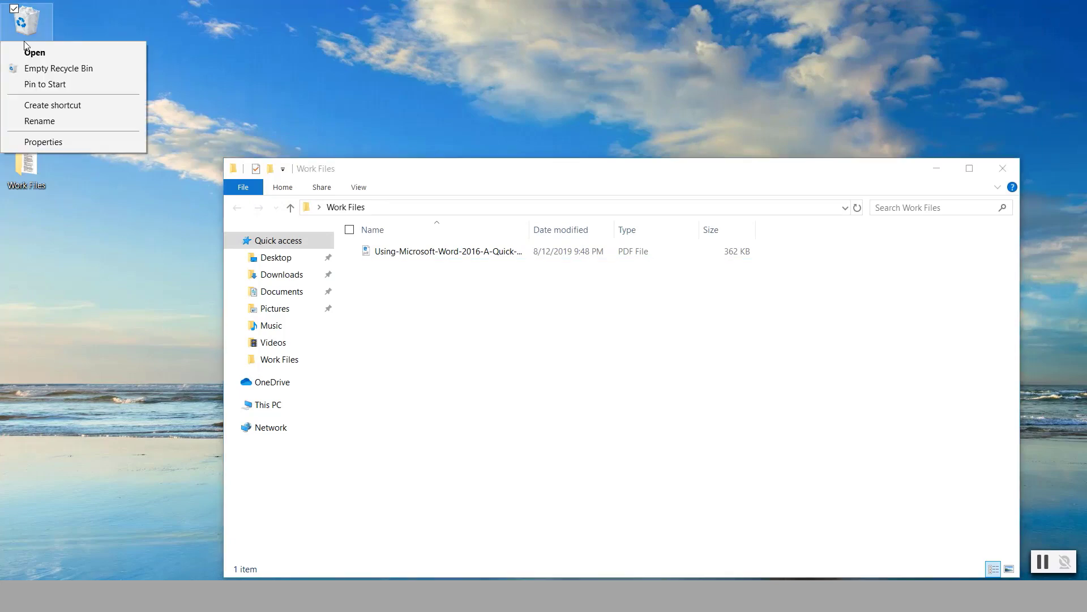
left_click(48, 69)
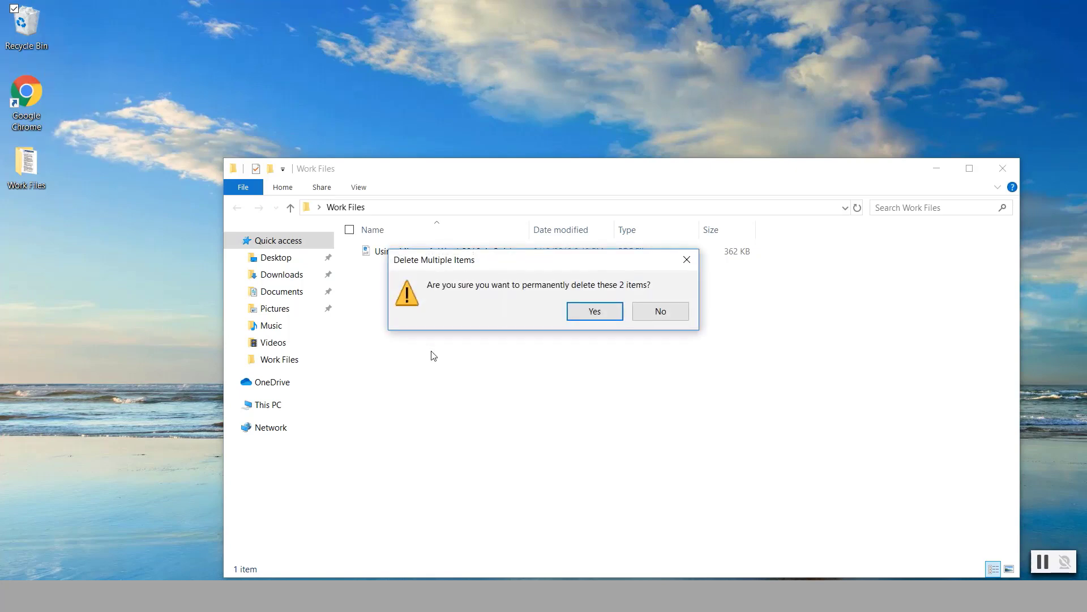
left_click(602, 315)
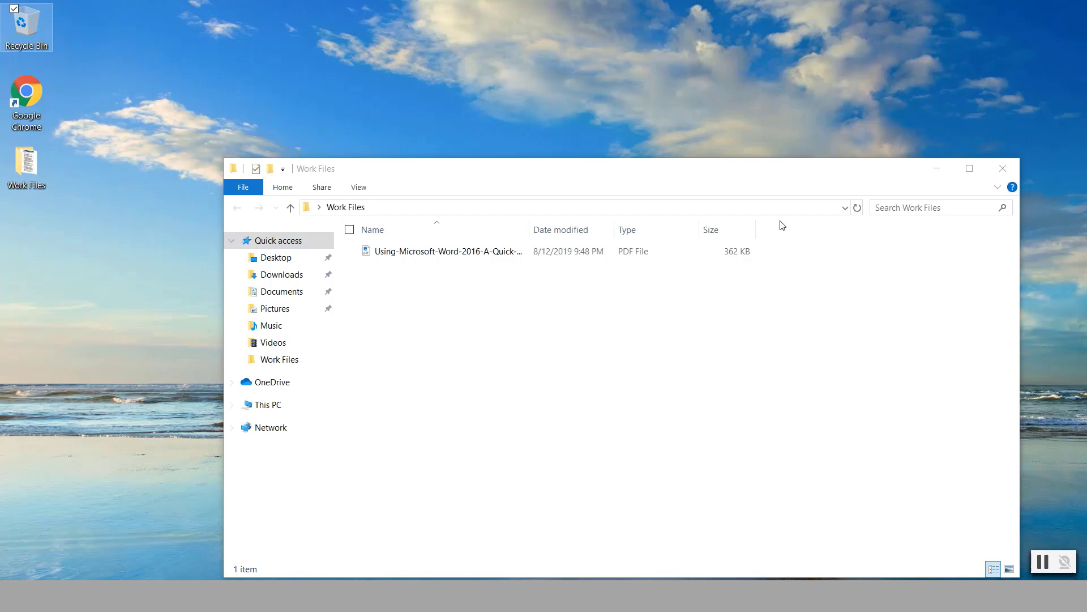
Step: Reopen the Work Files folder to confirm only the PDF remains, then close it
left_click(1003, 168)
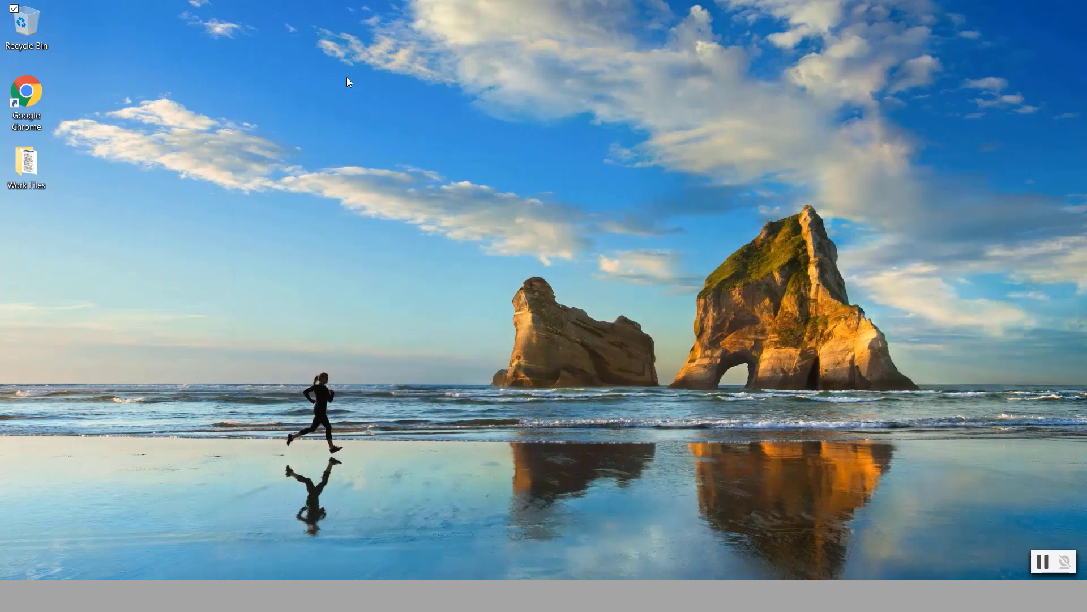
double_click(27, 172)
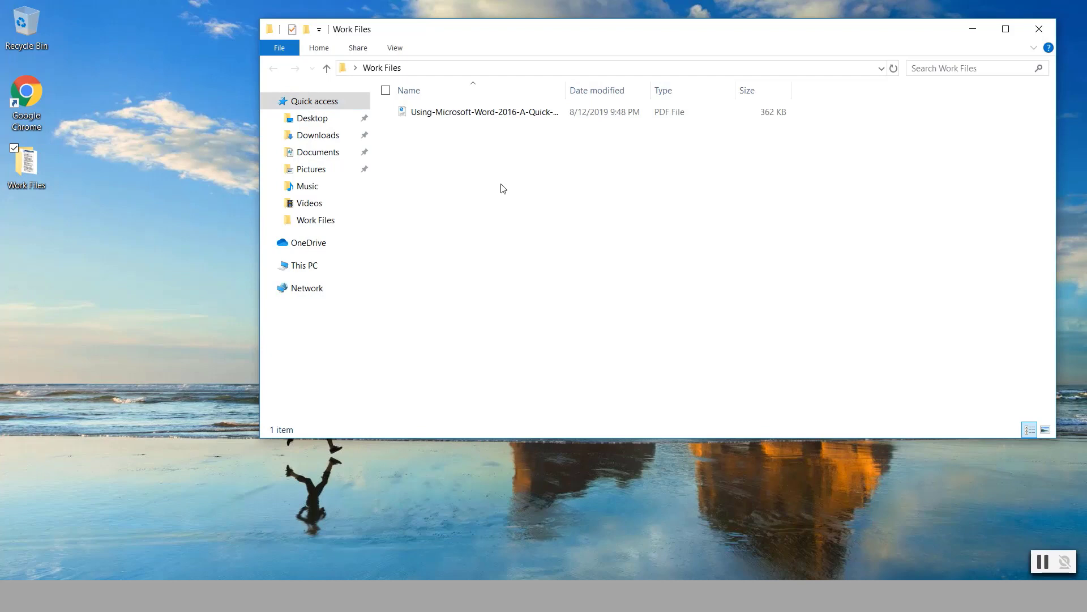
left_click(1038, 32)
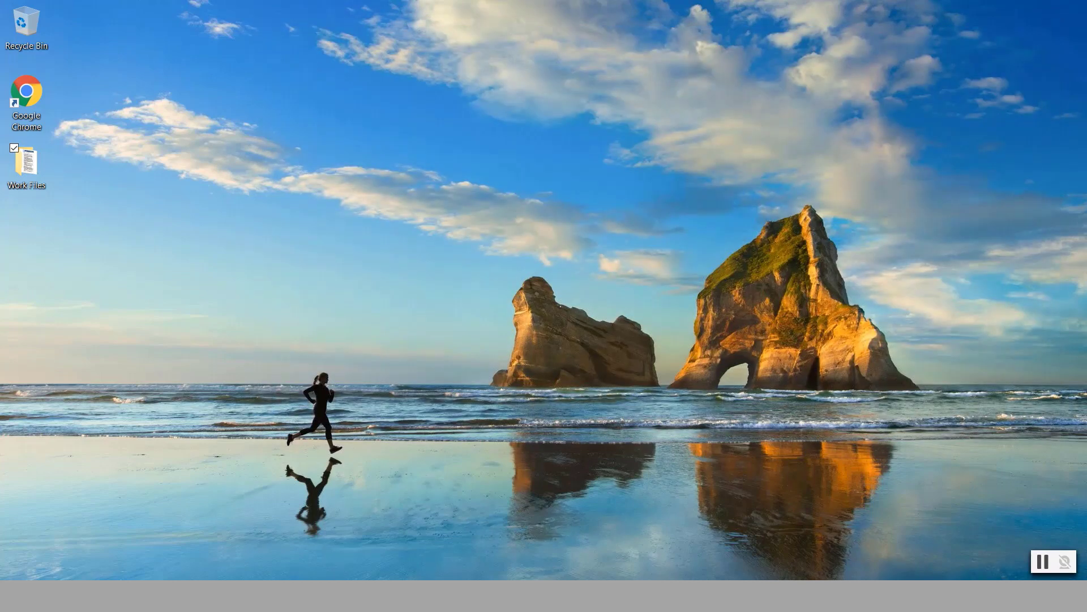
key("super+s")
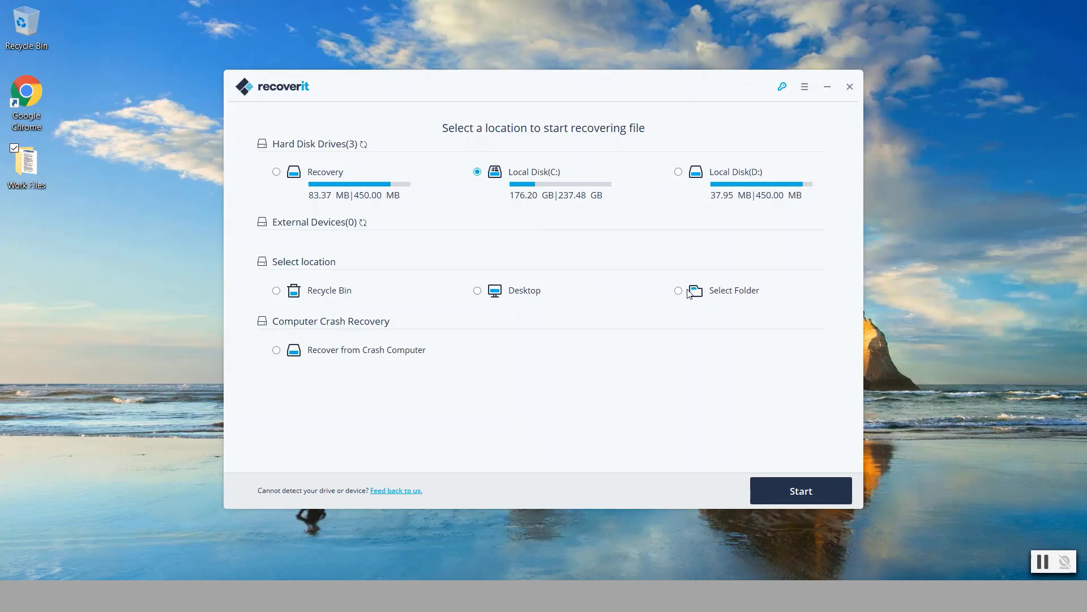
Step: In Recoverit's location screen, use Select Folder and pick Desktop as the scan target
left_click(479, 292)
left_click(679, 291)
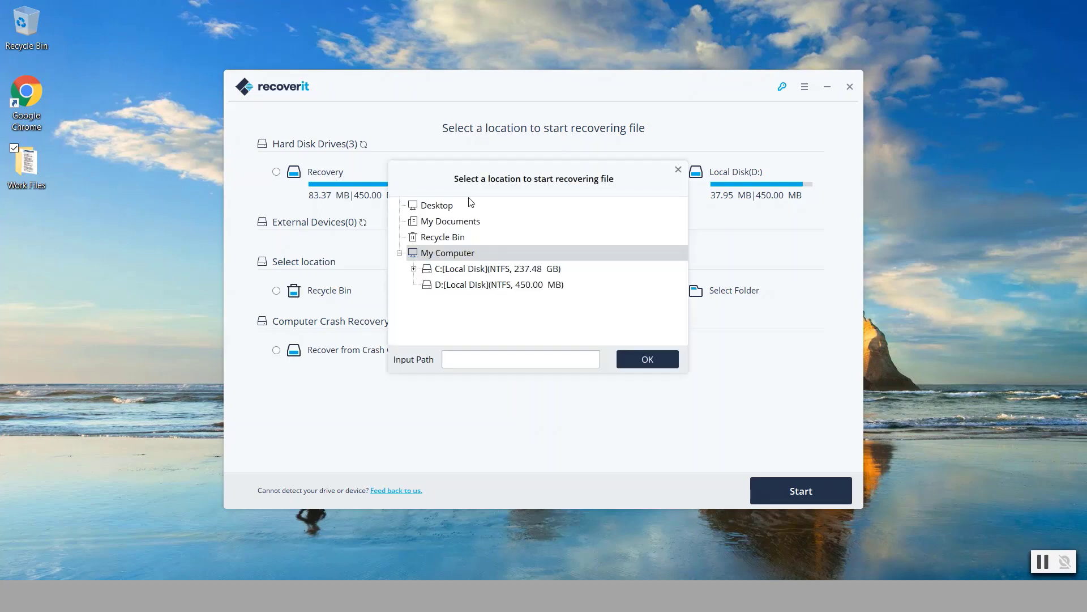
left_click(439, 207)
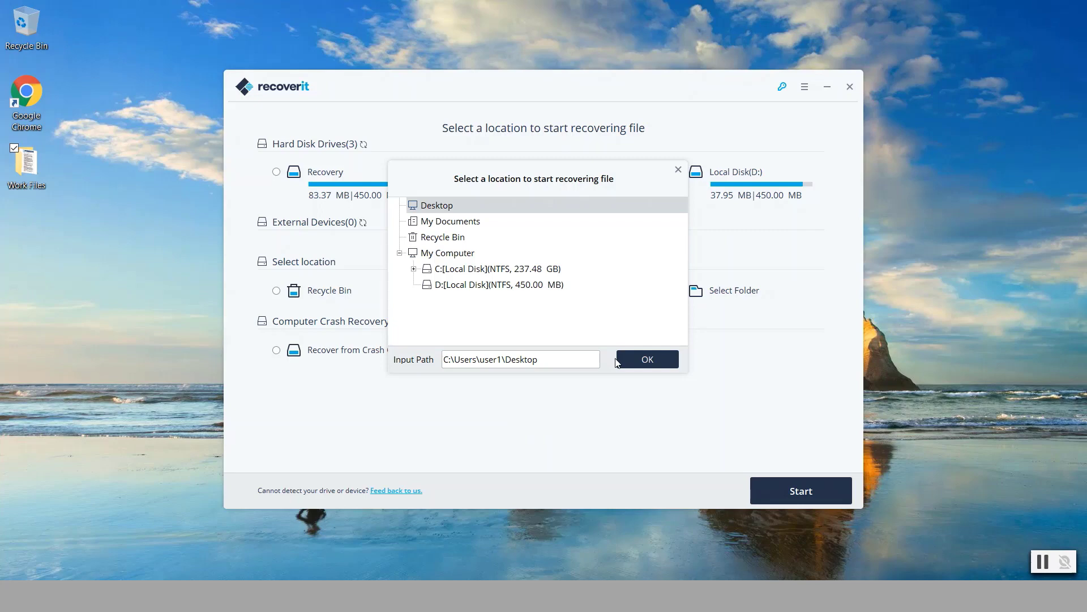
Step: Start scanning the Desktop and view results by file type with the Document category expanded
left_click(650, 367)
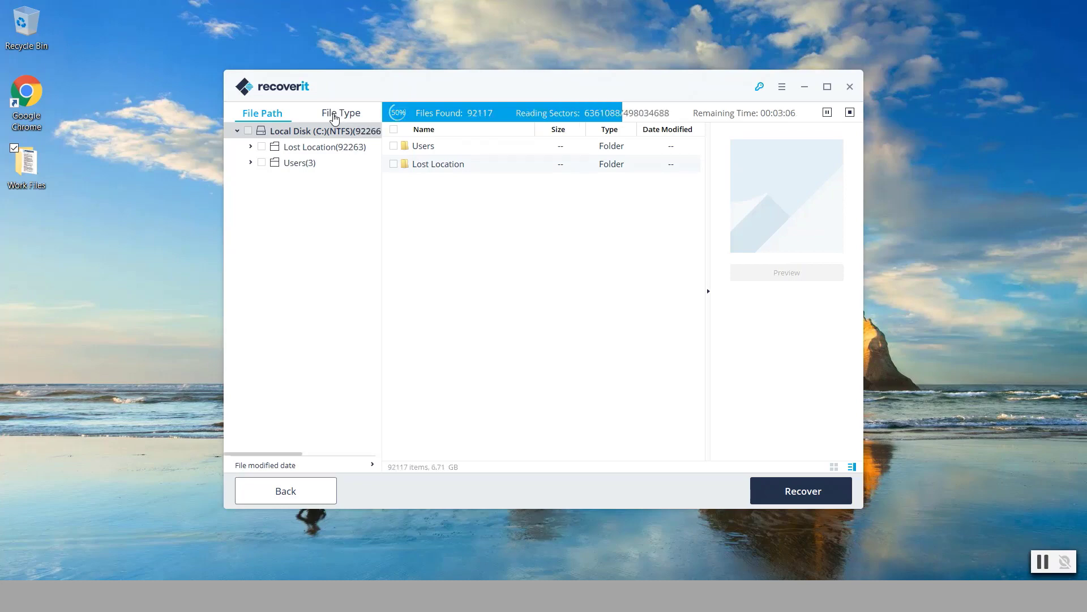
left_click(335, 117)
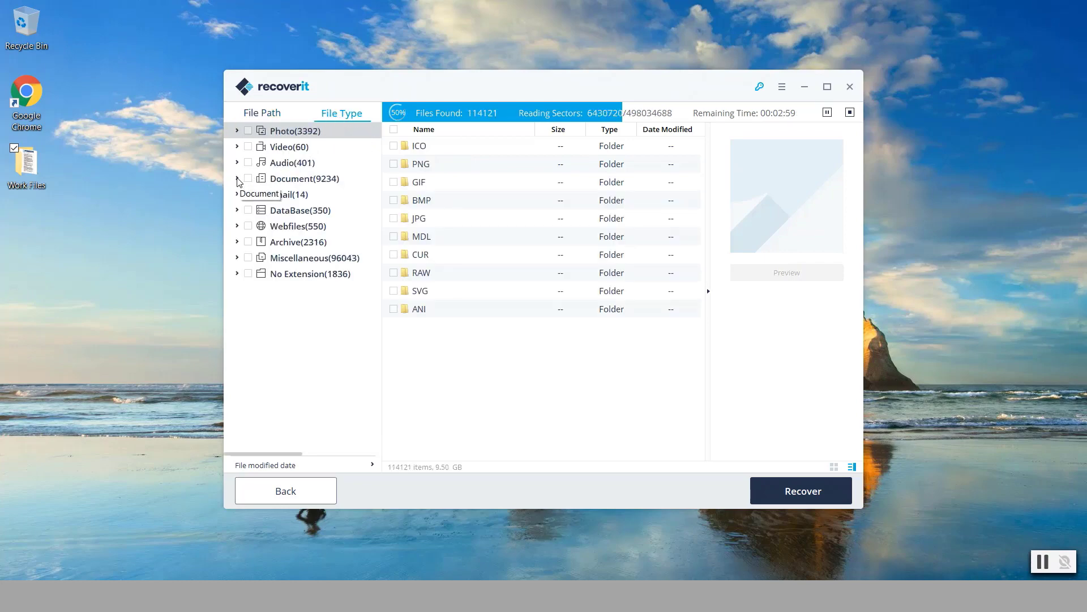
left_click(237, 179)
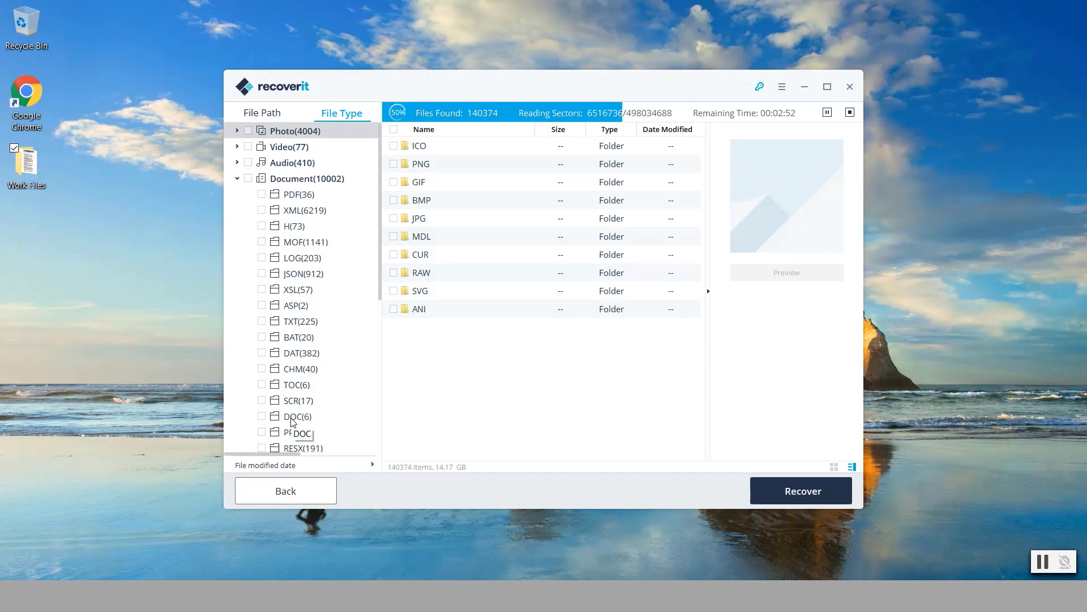
Step: Switch the scan results to the File Path view of the local disk
scroll(293, 422, "down", 1)
scroll(291, 420, "down", 5)
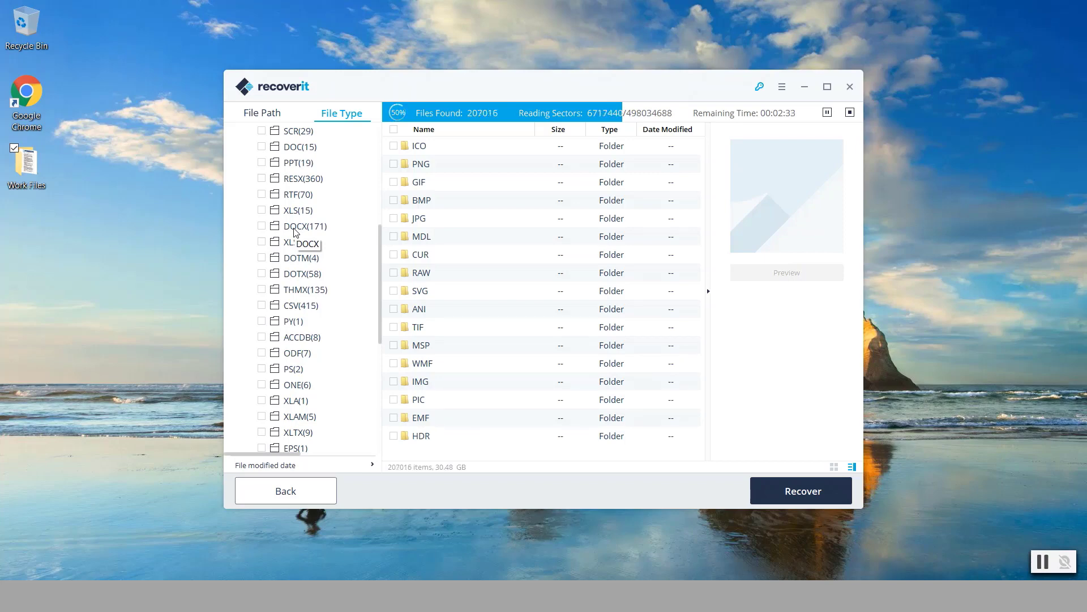
left_click(262, 113)
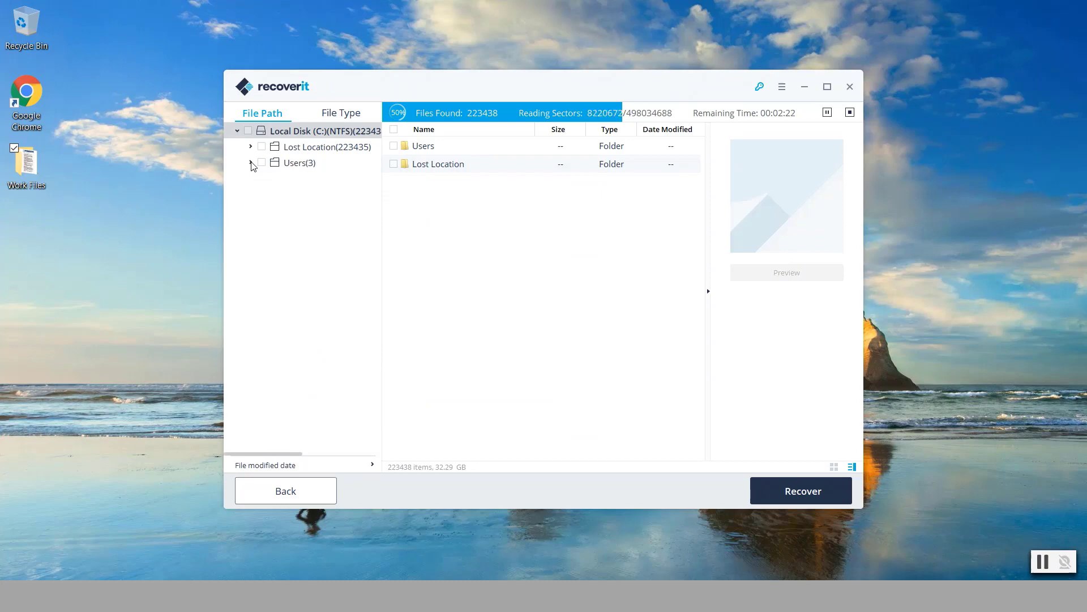
Step: Expand Users > user1 > Desktop > Work Files and tick the DOCX and XLSX documents
left_click(251, 163)
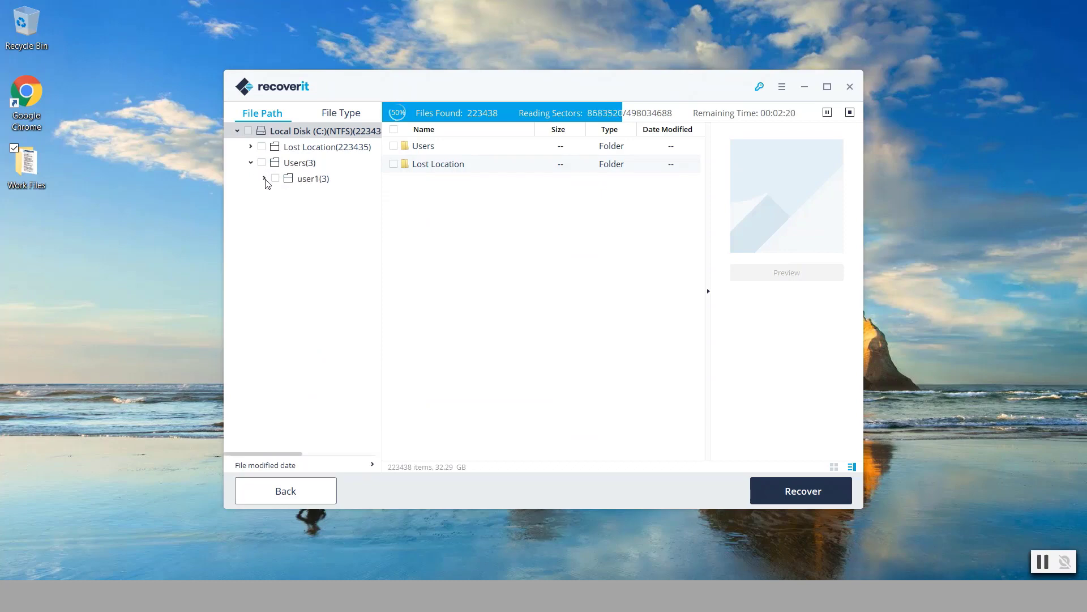
left_click(265, 179)
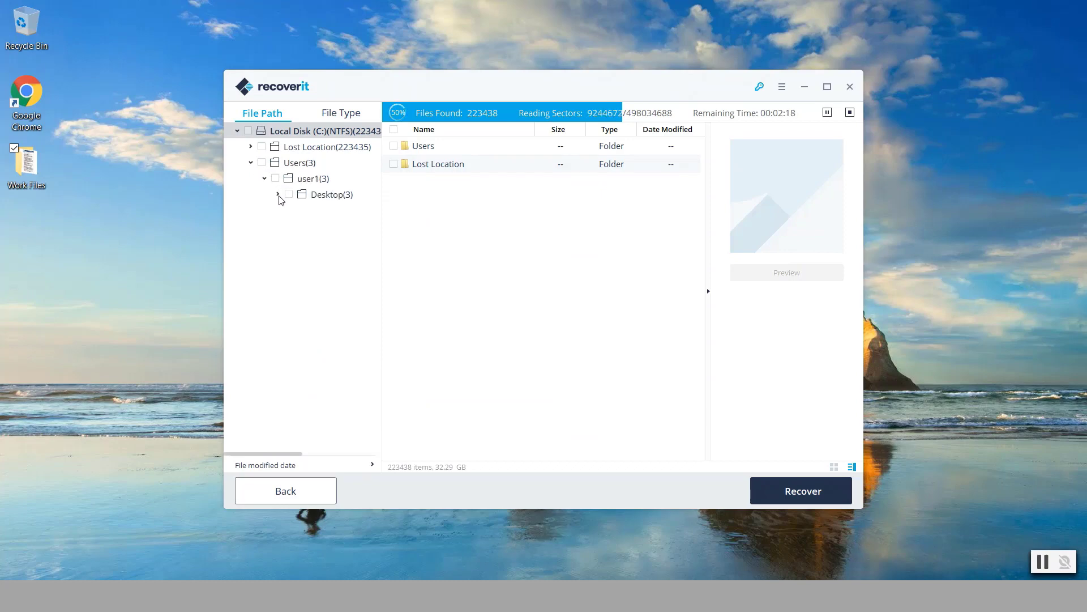
left_click(278, 195)
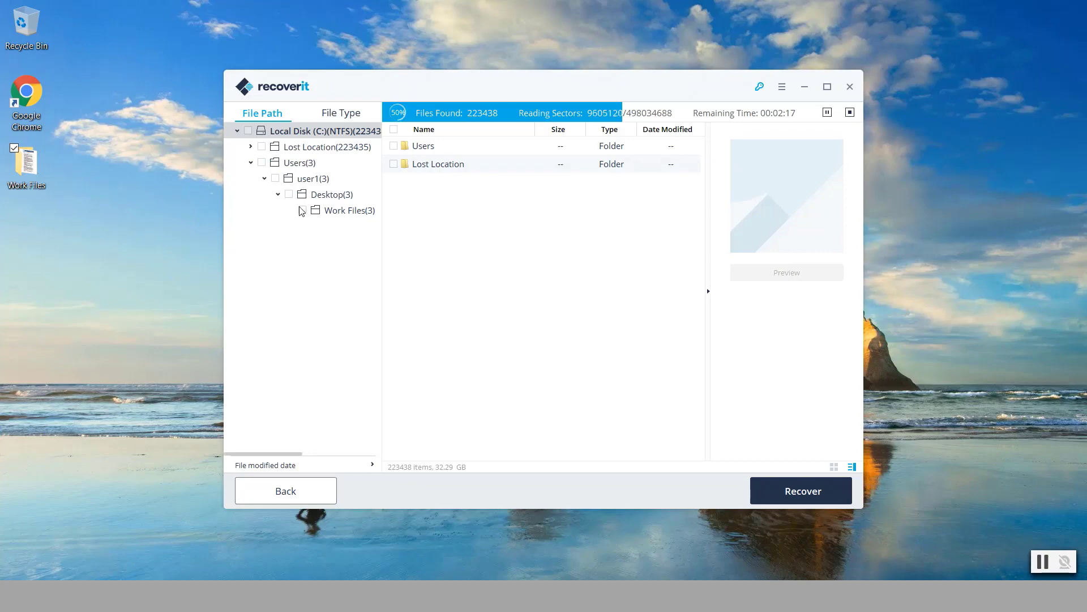
left_click(317, 212)
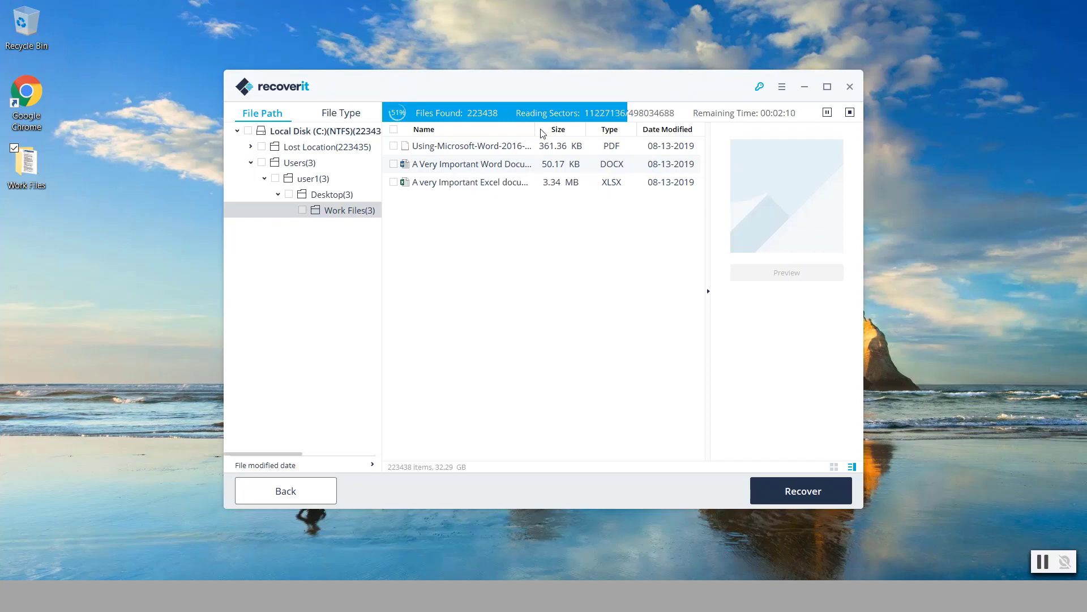
left_click(496, 185)
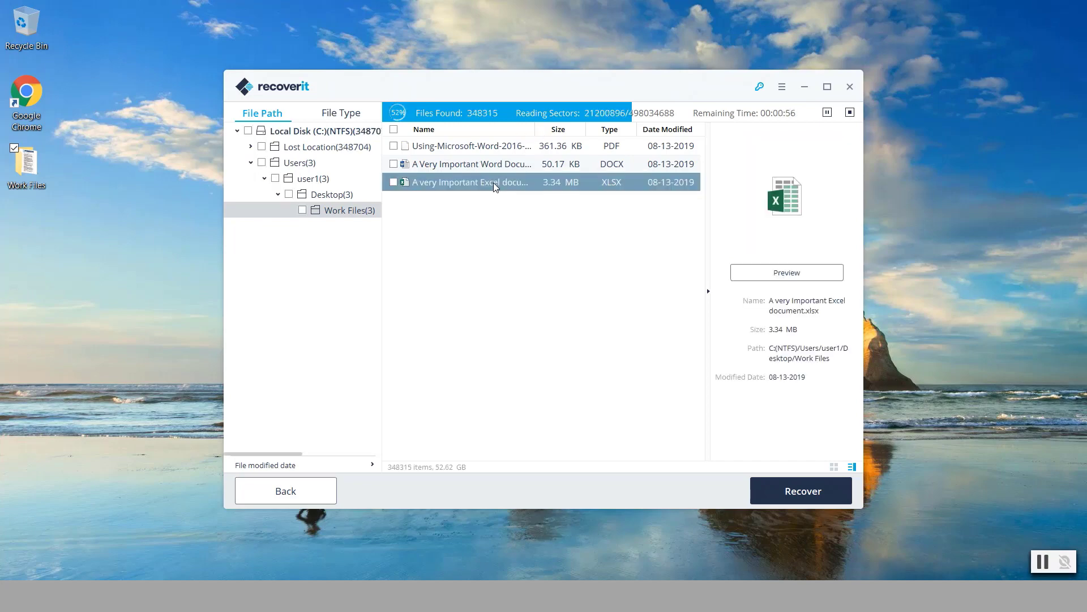
left_click(395, 164)
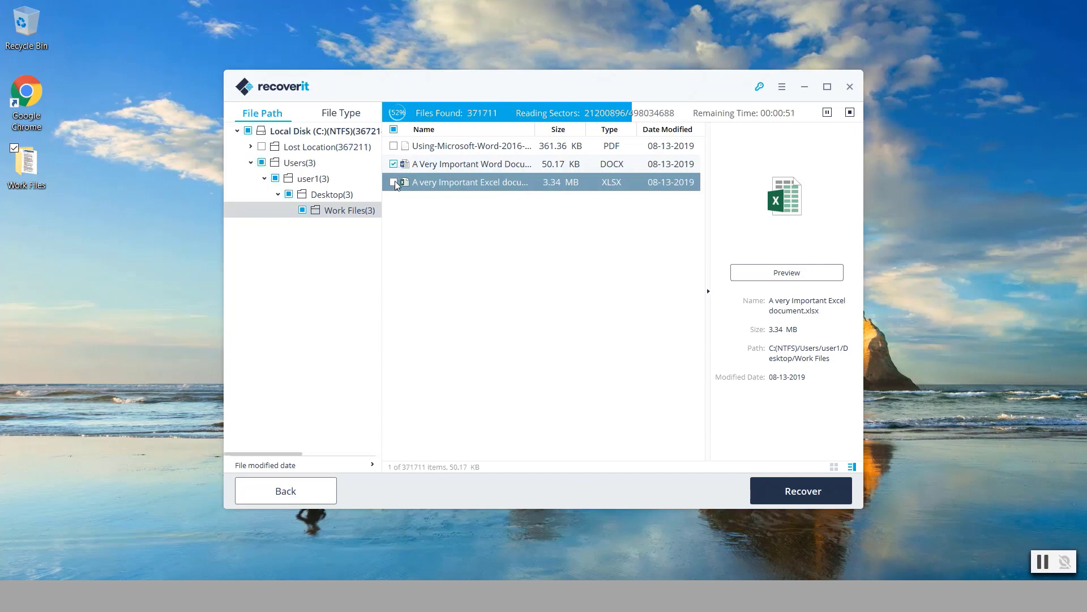
left_click(393, 182)
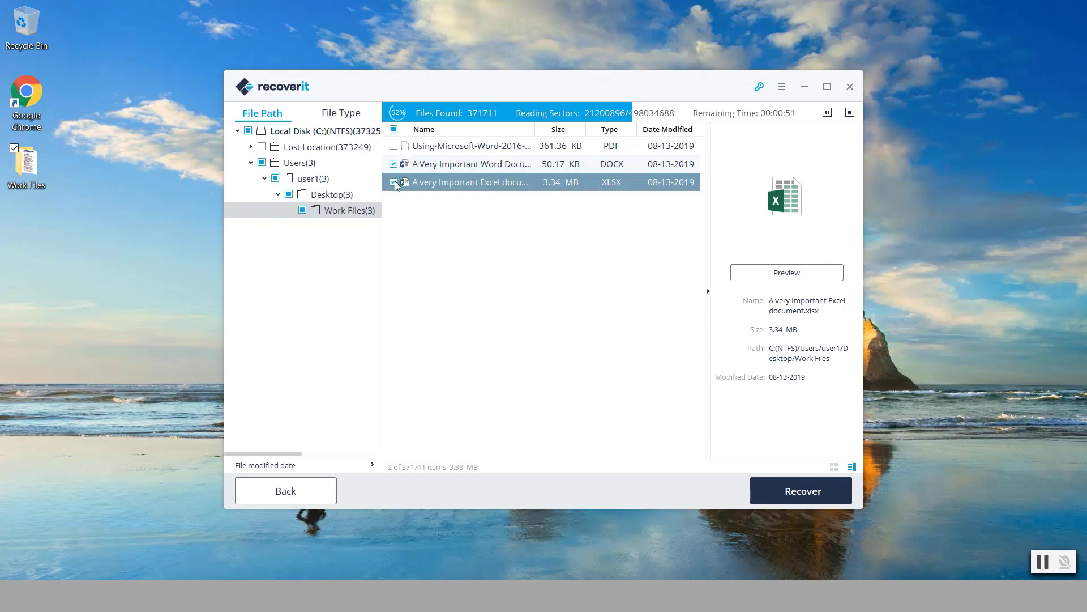
Step: Recover both files to C: > Users > user1 > Desktop > Work Files and dismiss the success message
left_click(780, 492)
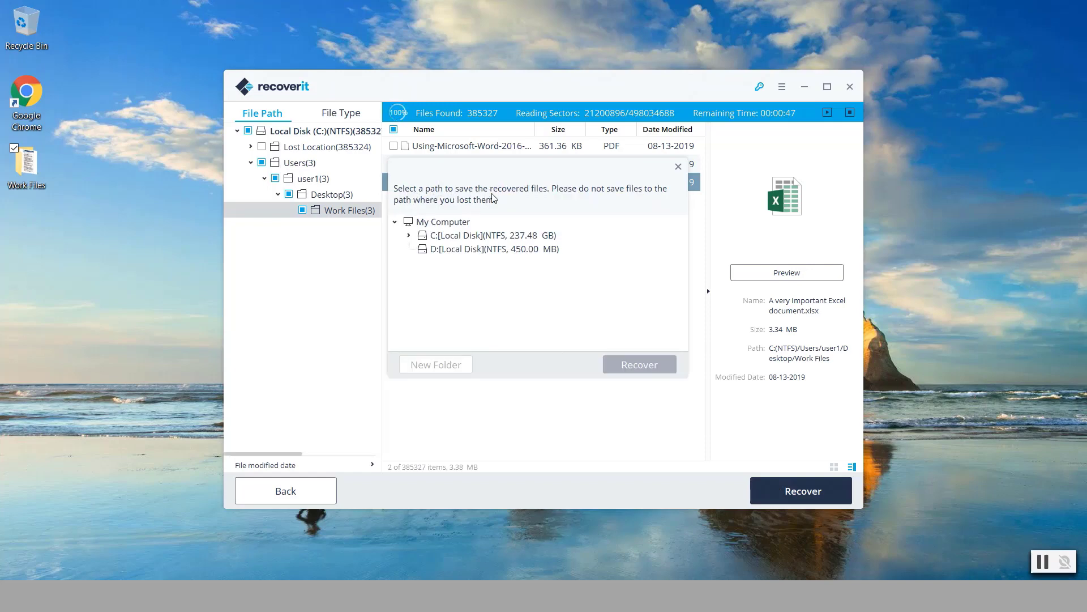
left_click(414, 238)
left_click(451, 277)
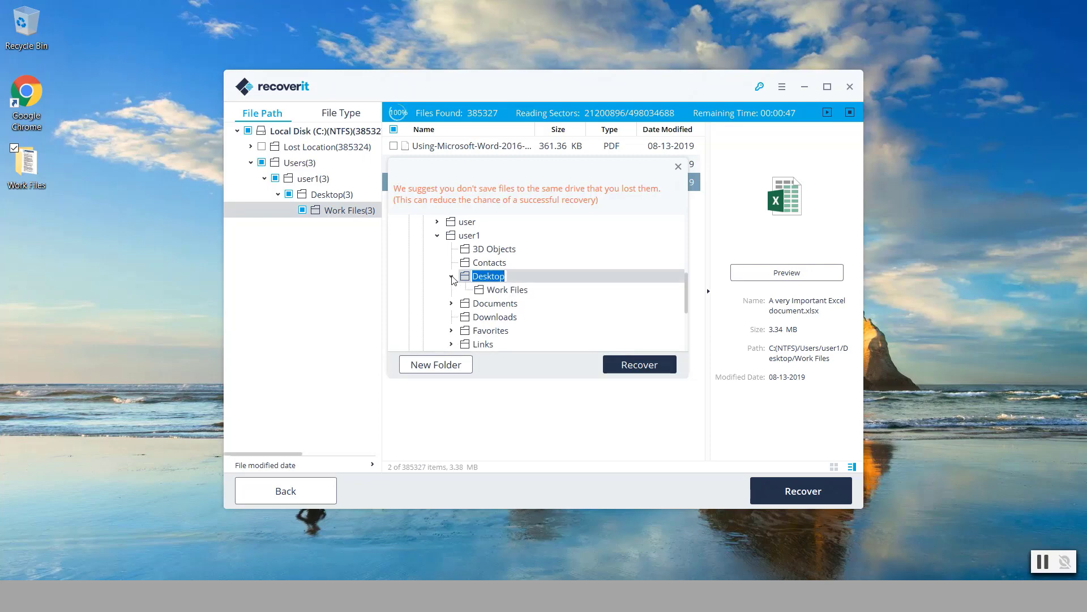
left_click(511, 291)
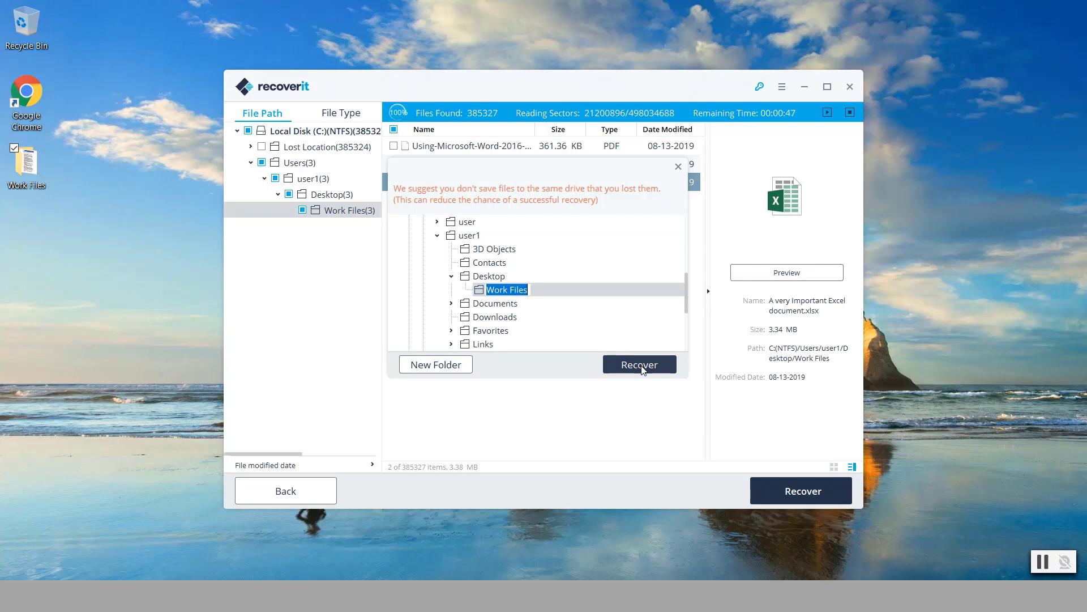
left_click(642, 366)
key("Return")
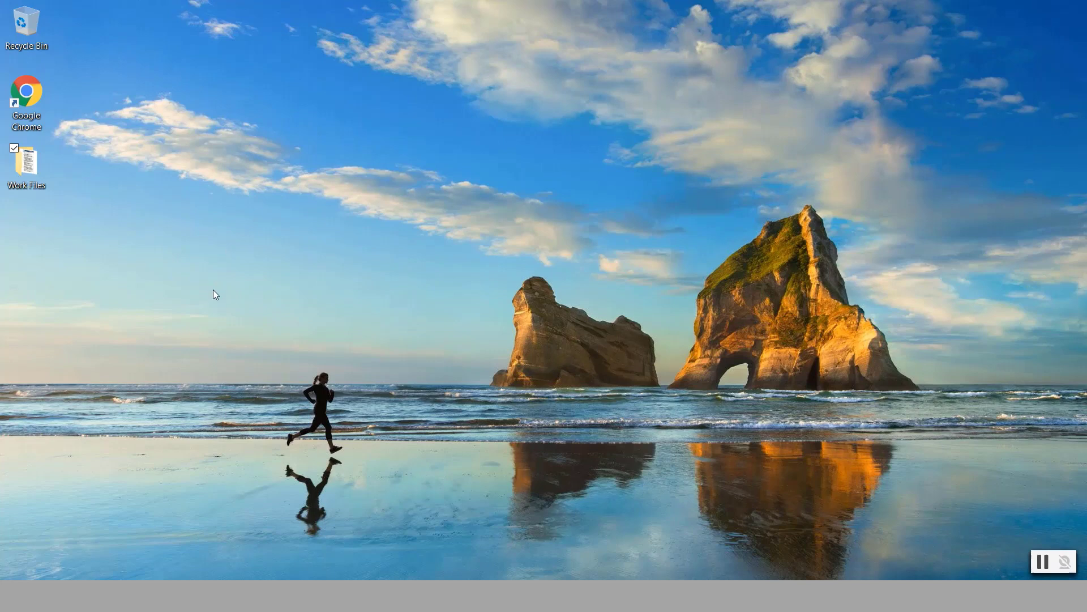
Step: Open Work Files, then drill through Recoverit 2019-08-12 at 22.38.15 > C(NTFS) > Users > user1 > Desktop > Work Files
double_click(38, 181)
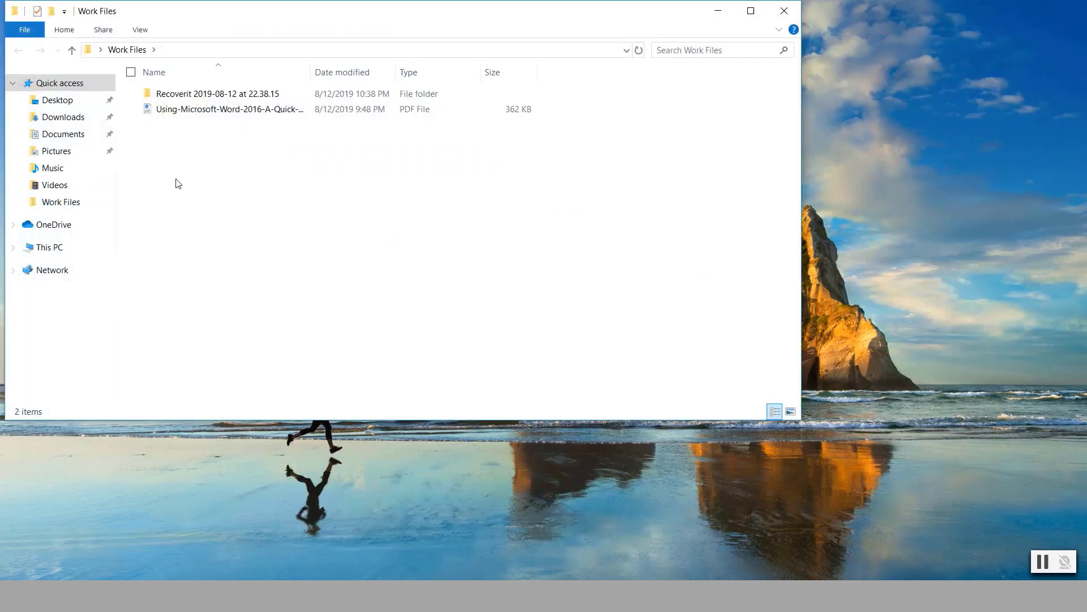
left_click(184, 100)
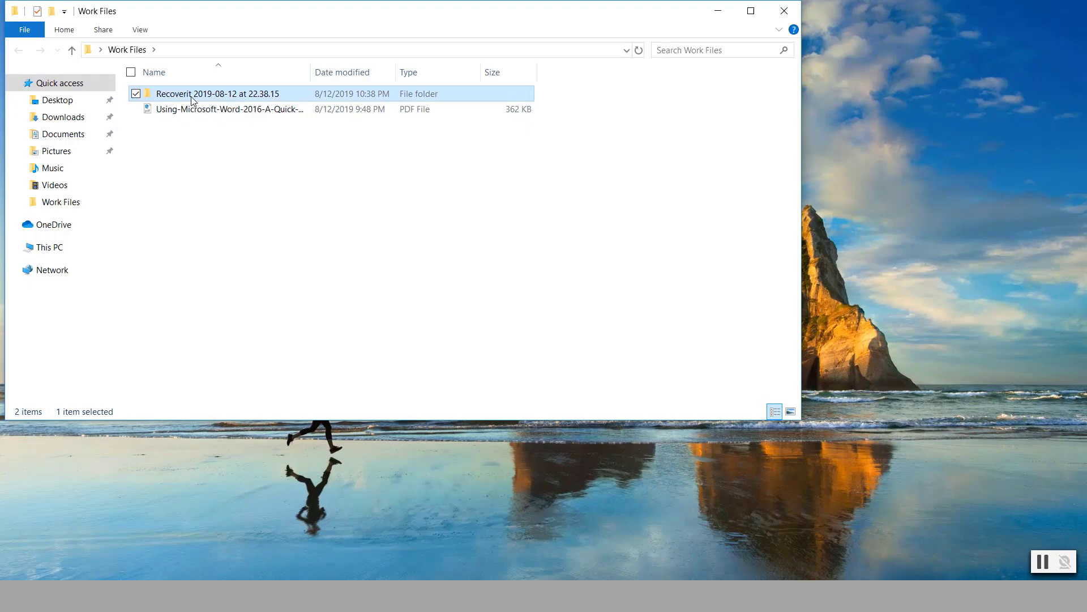
double_click(192, 98)
double_click(170, 94)
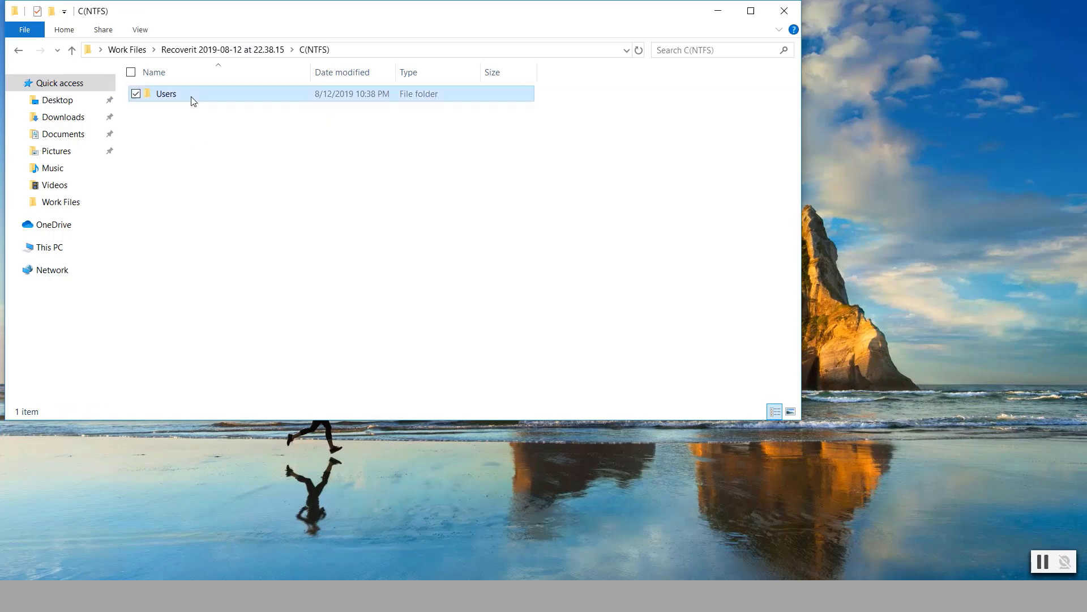
double_click(192, 100)
double_click(192, 100)
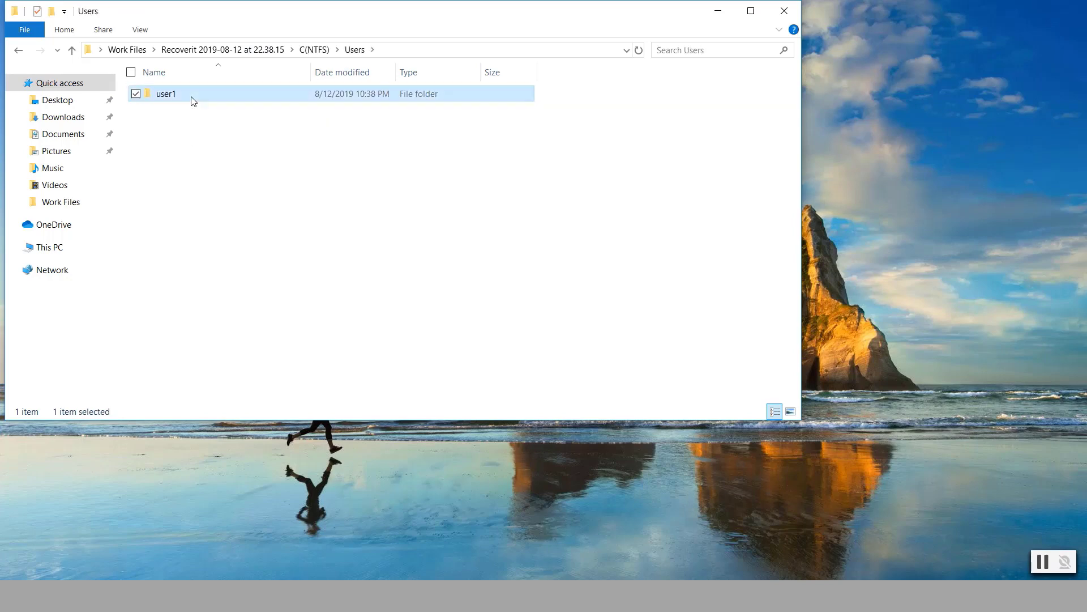
left_click(193, 100)
double_click(193, 100)
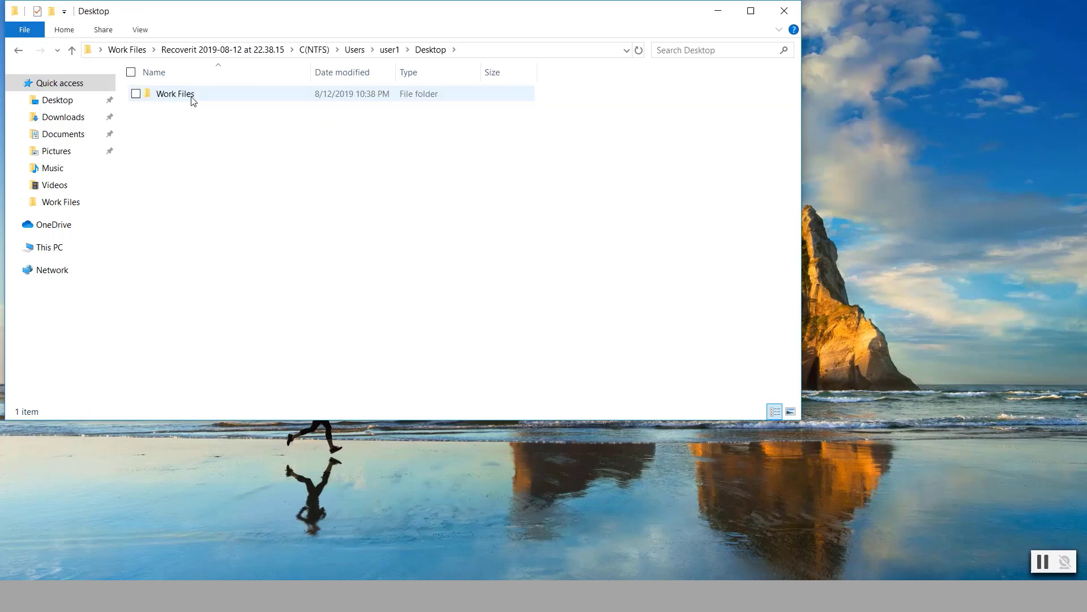
double_click(193, 101)
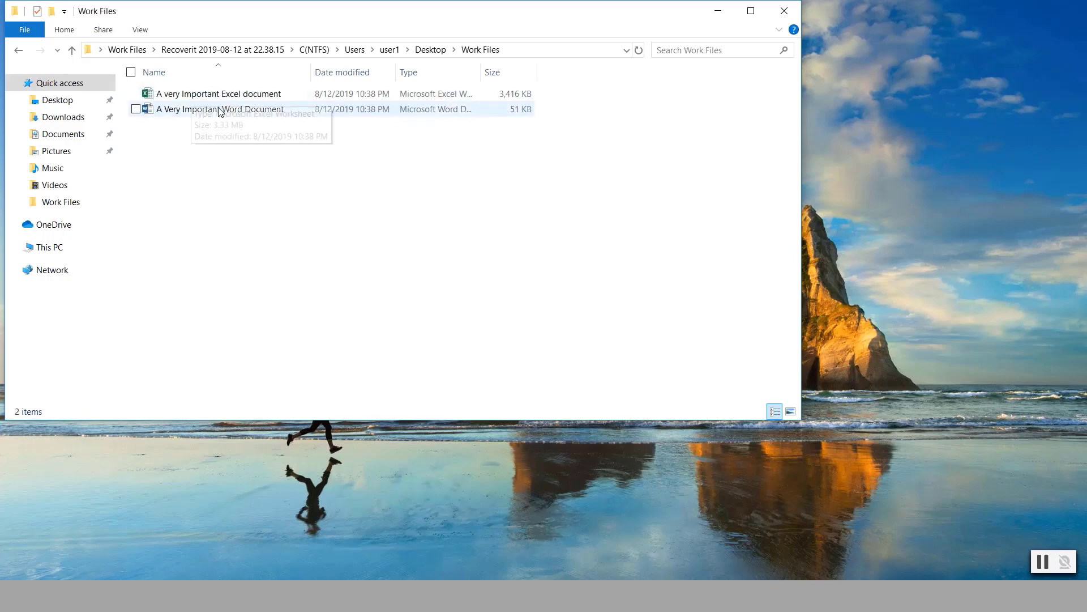
left_click(221, 99)
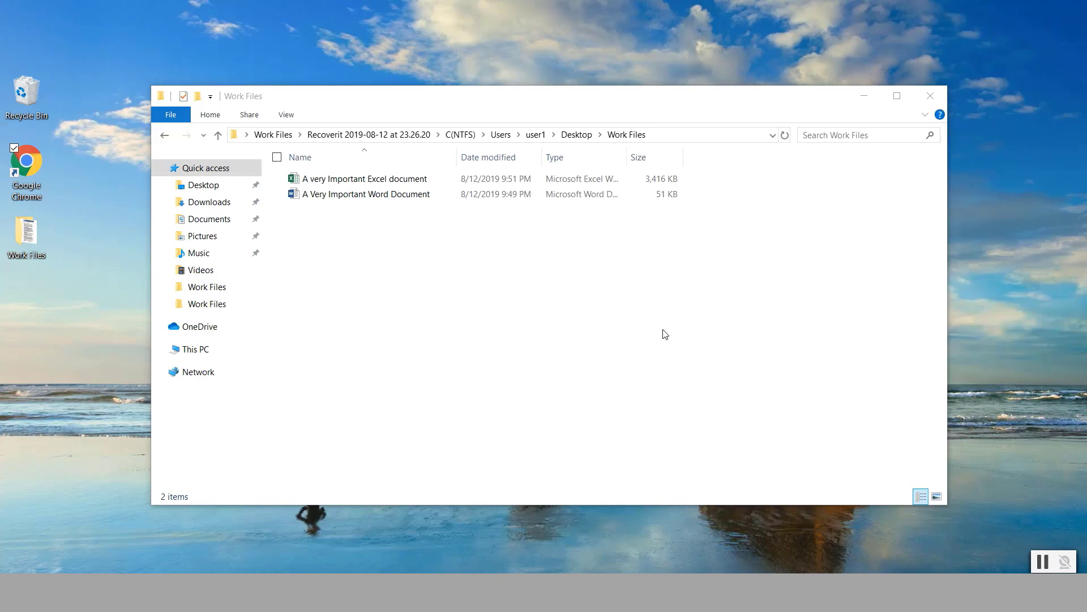
double_click(392, 181)
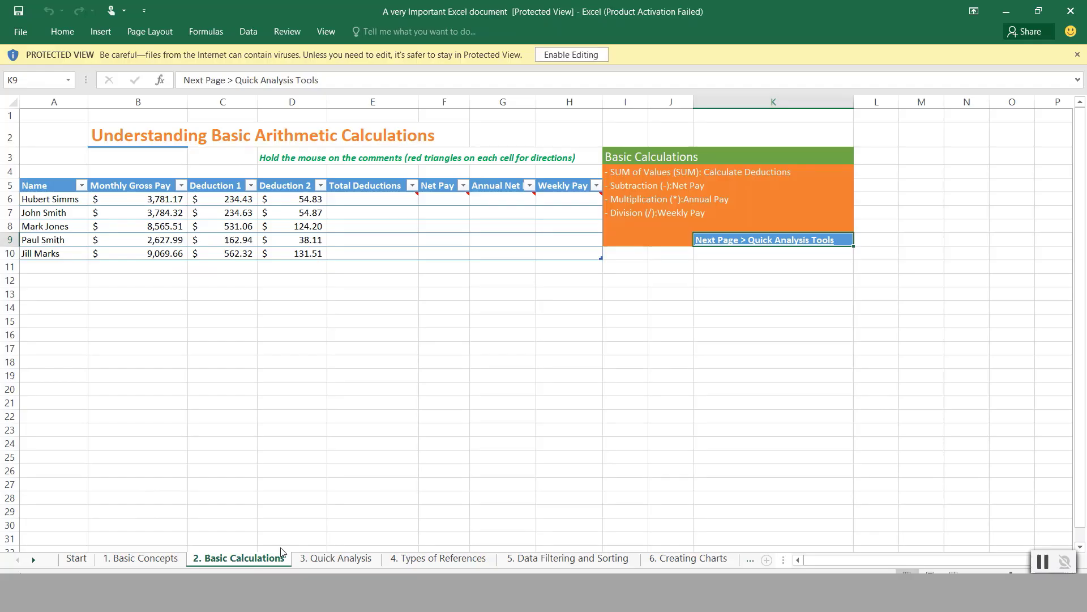
left_click(1074, 10)
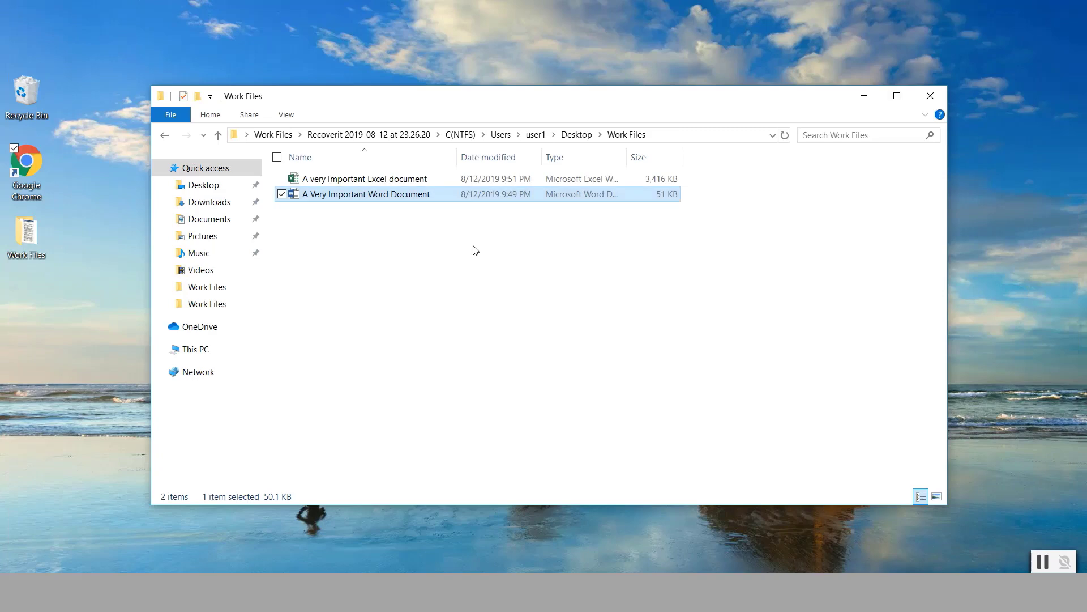
Step: Cut both recovered documents and paste them into the top-level Work Files folder
left_click_drag(472, 248, 358, 177)
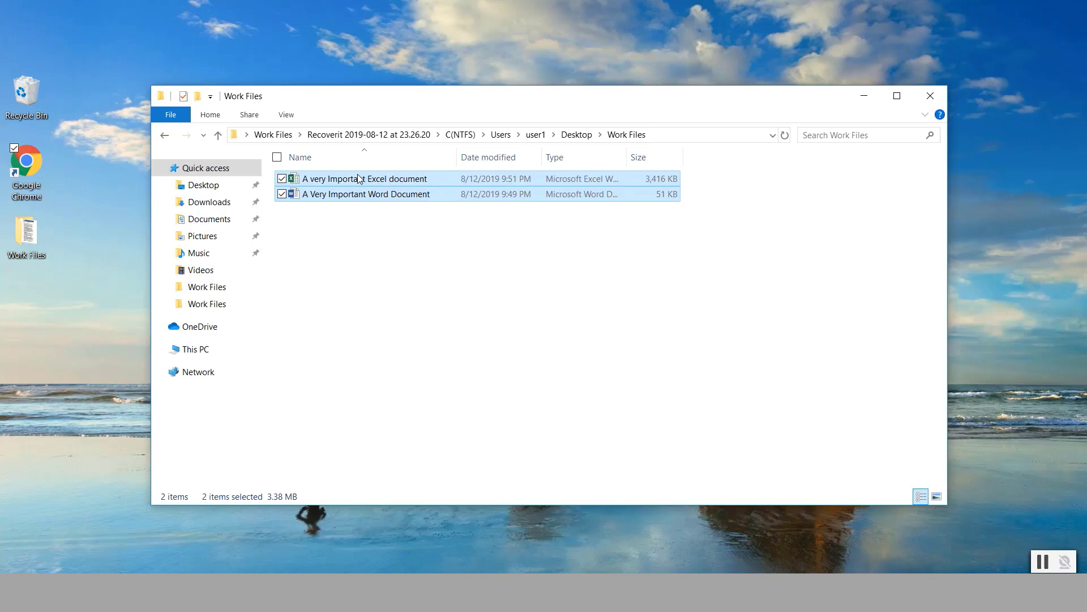
key("ctrl+x")
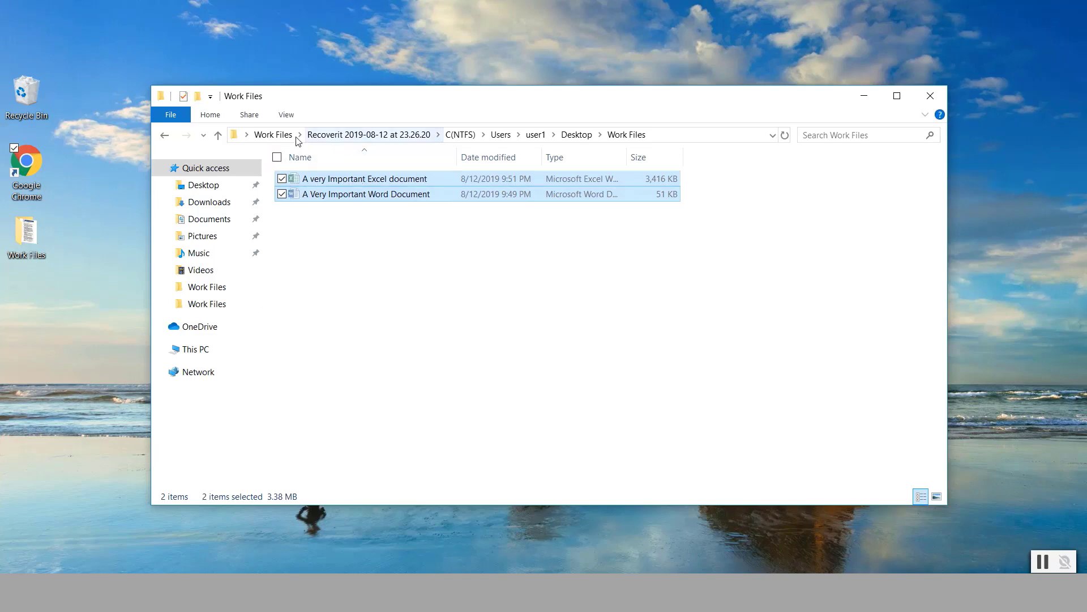
left_click(270, 135)
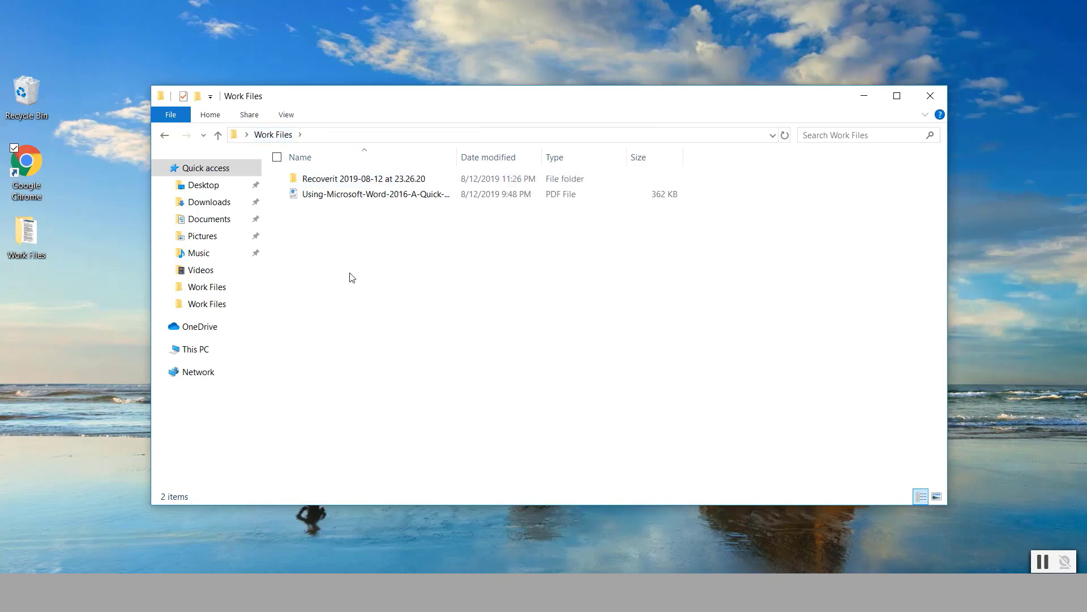
key("ctrl+v")
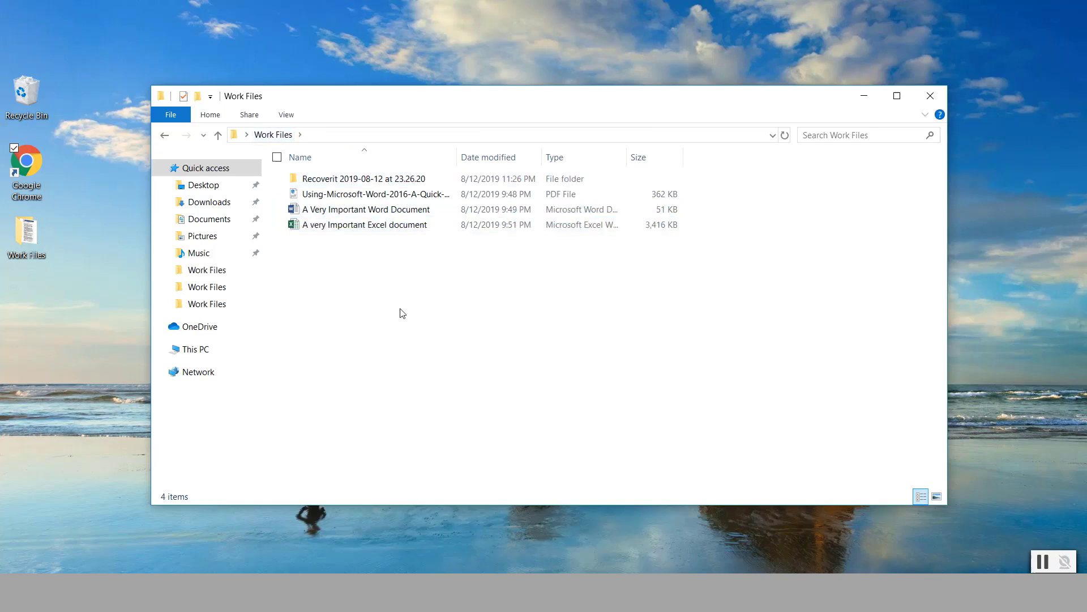